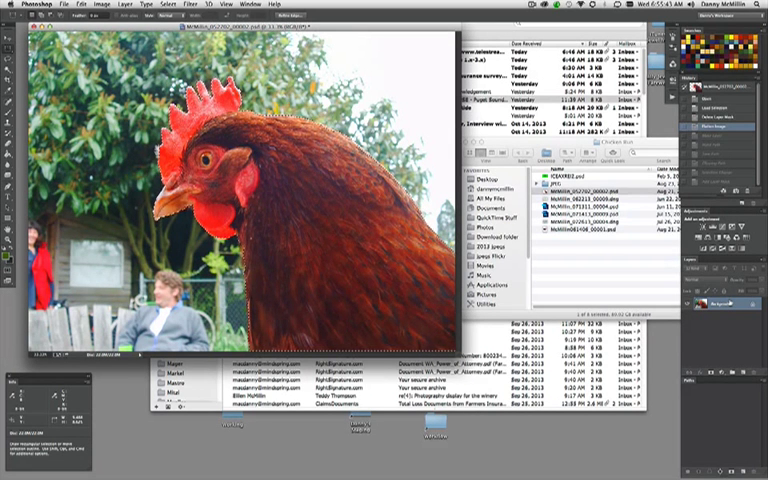
Convert the Background layer into a regular layer named Layer 0
key("ctrl+shift+n")
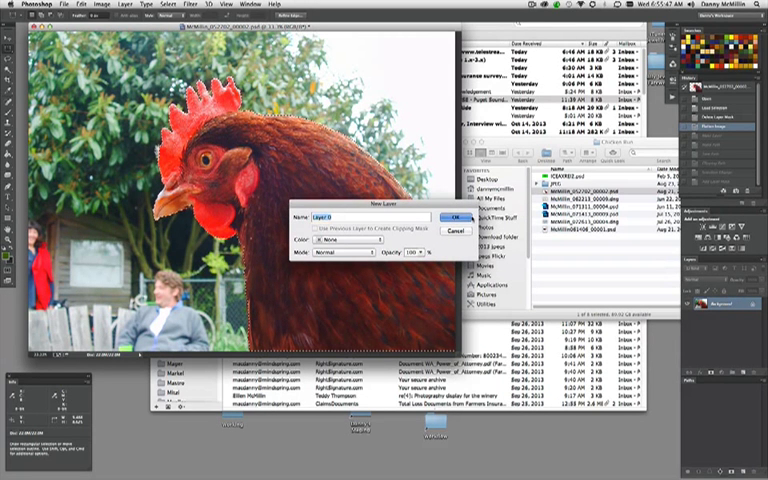
key("Return")
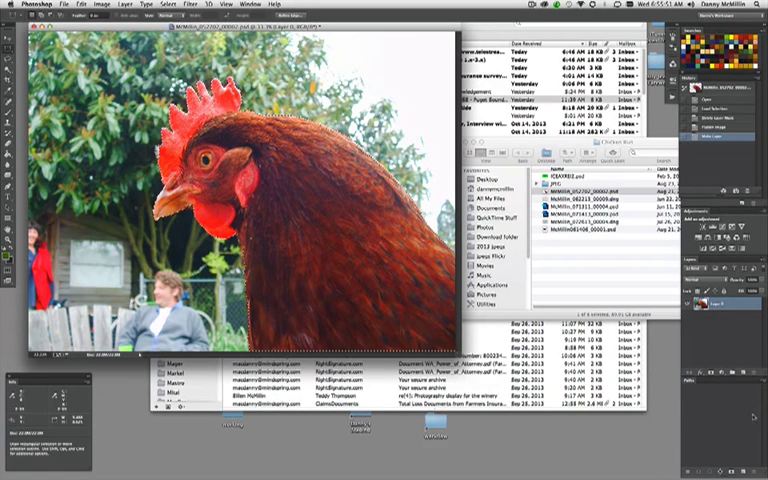
Make a work path from the hen selection and save it as Path 1
left_click(719, 469)
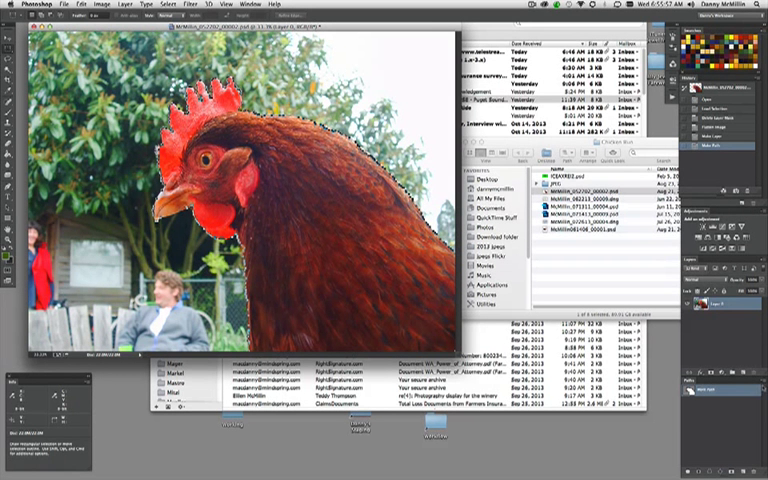
right_click(689, 392)
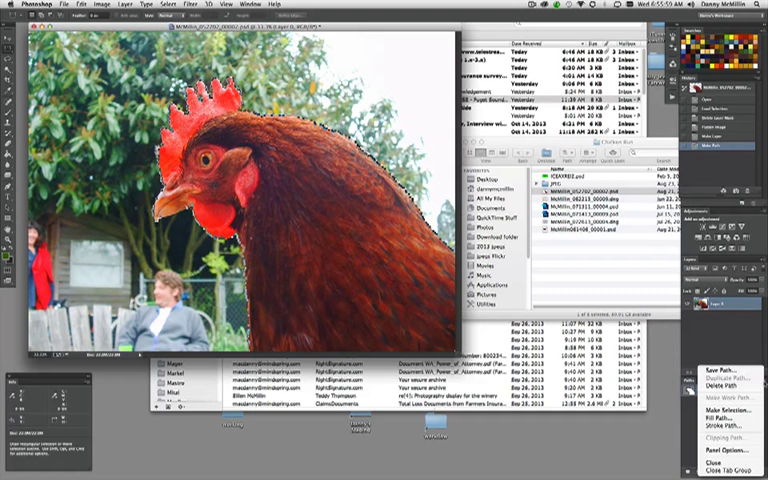
left_click(724, 370)
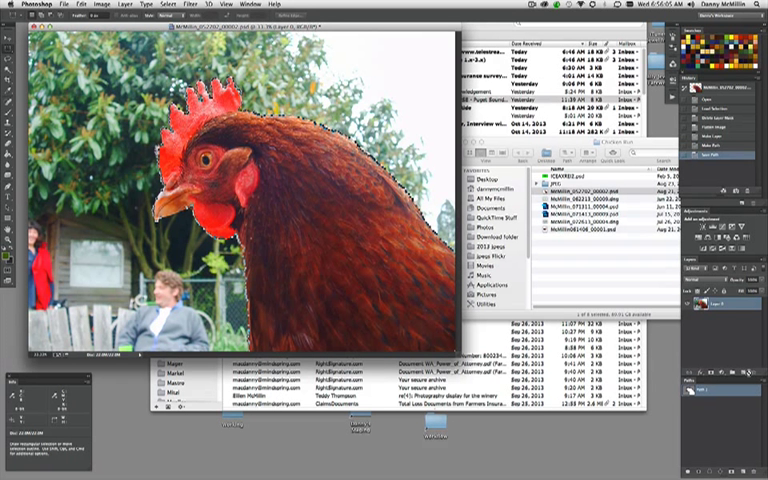
key("Return")
Apply Path 1 as the image's clipping path
right_click(689, 376)
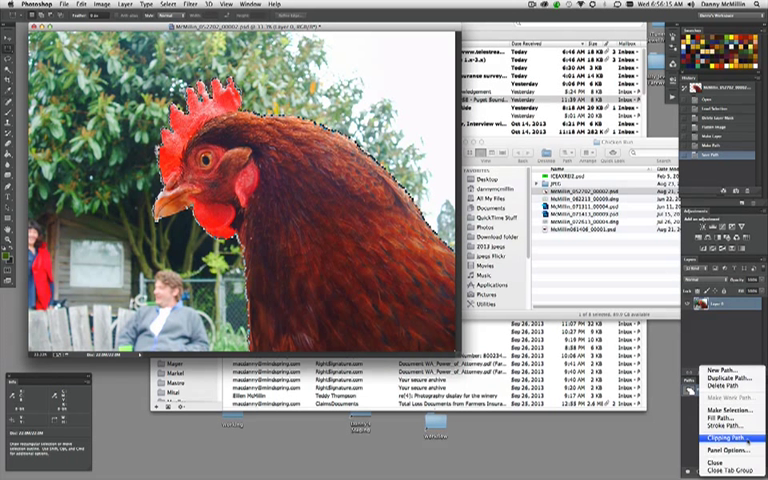
left_click(728, 437)
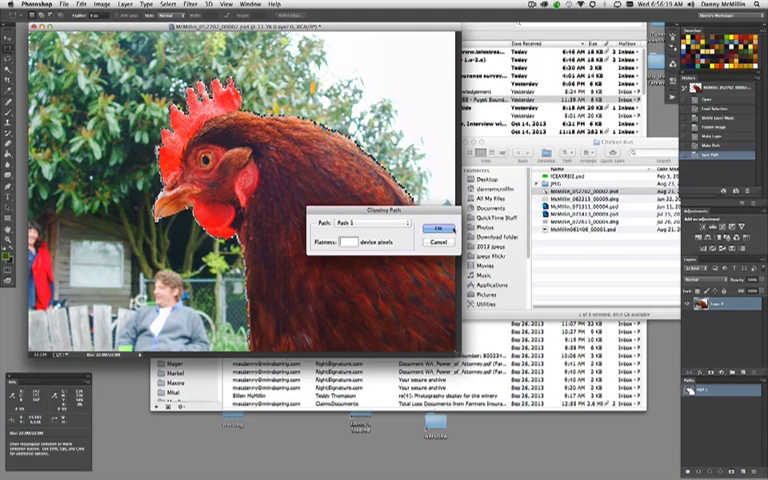
left_click(440, 229)
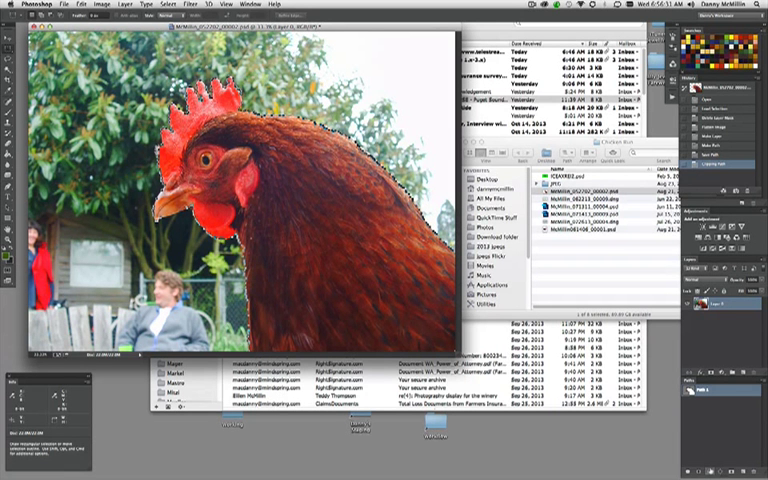
Invert the selection and add a layer mask that hides the background around the hen
key("shift+ctrl+i")
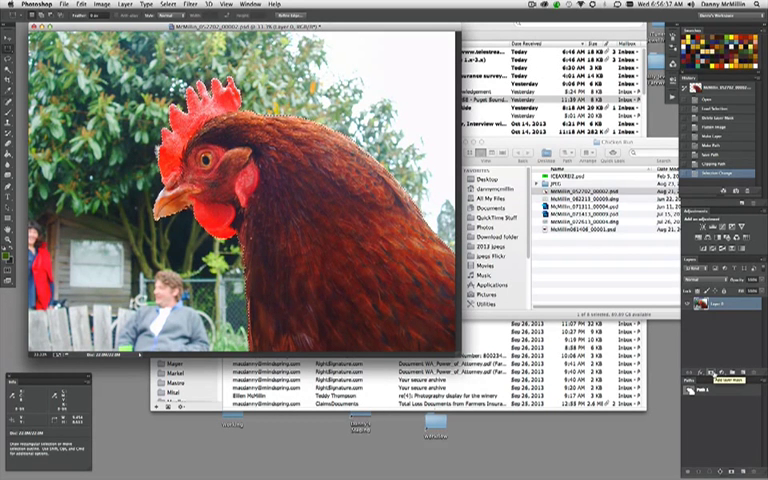
left_click(718, 372)
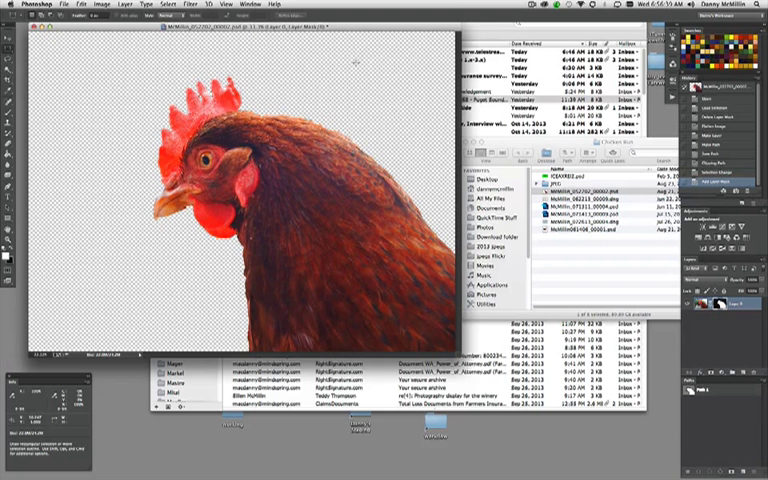